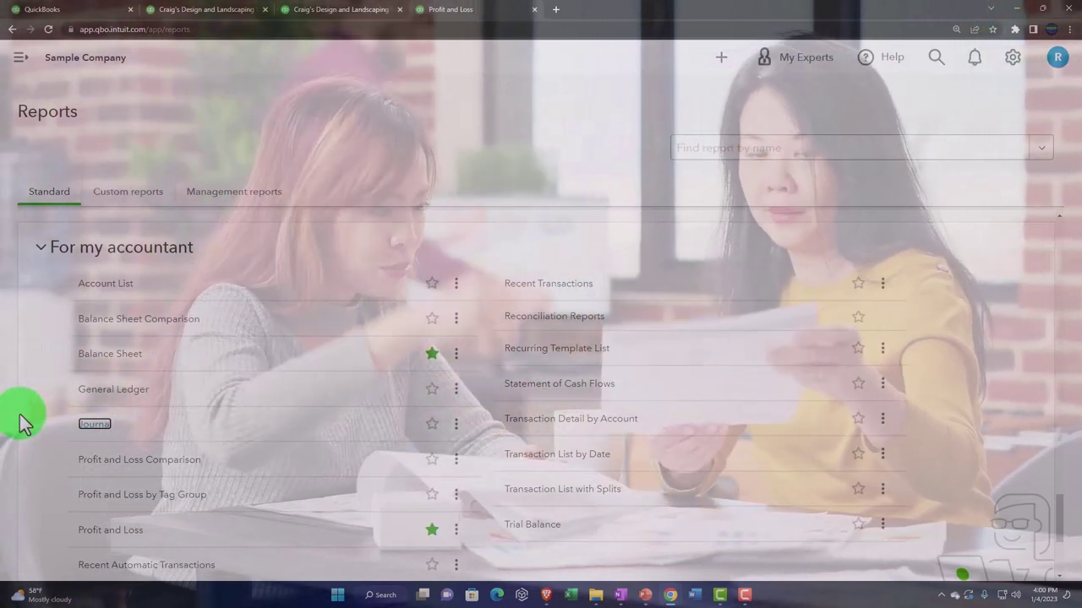
# - Open the Journal report from the accountant reports in a new browser tab and collapse the navigation sidebar
pyautogui.scroll(-1, 38, 397)
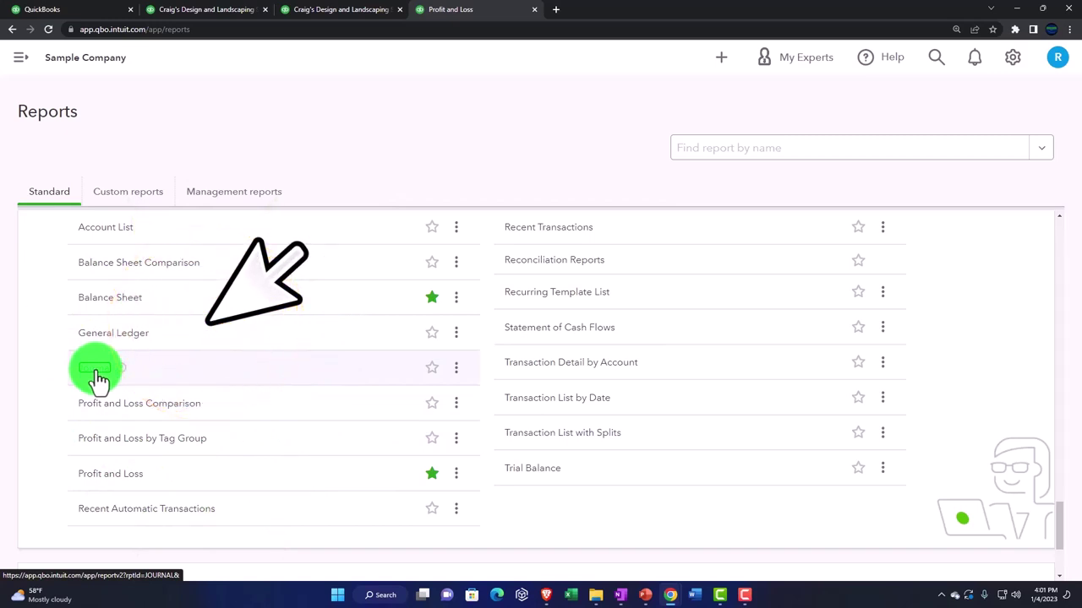
pyautogui.rightClick(96, 372)
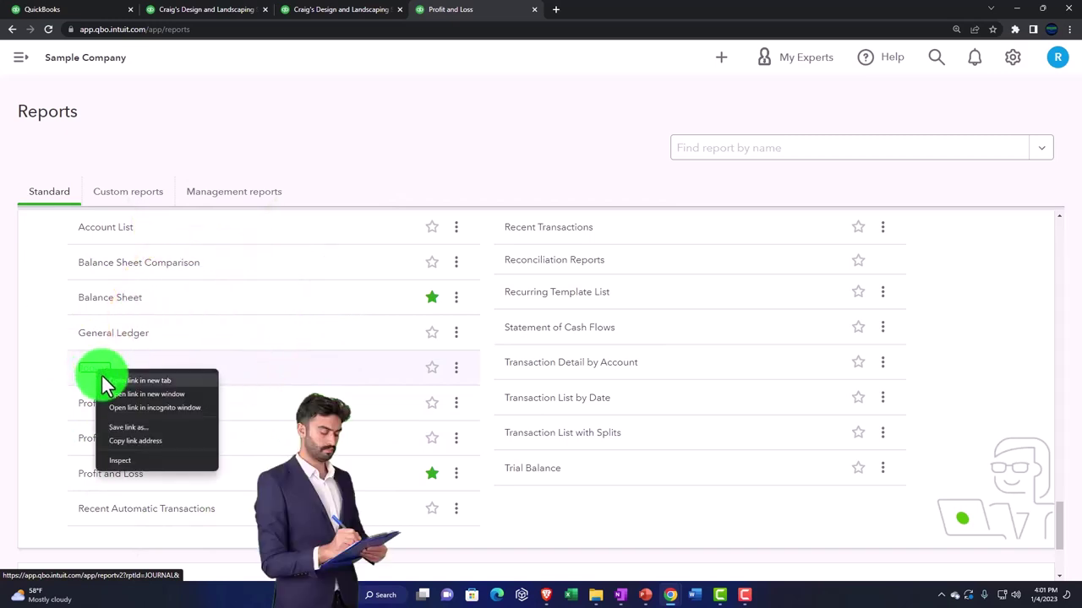
pyautogui.click(103, 382)
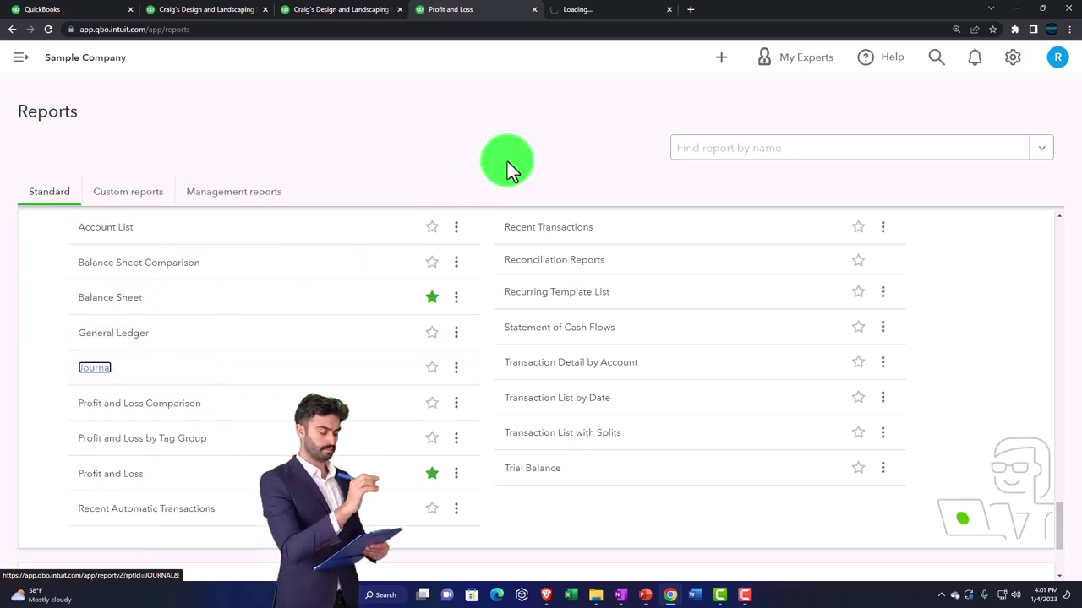
pyautogui.click(605, 12)
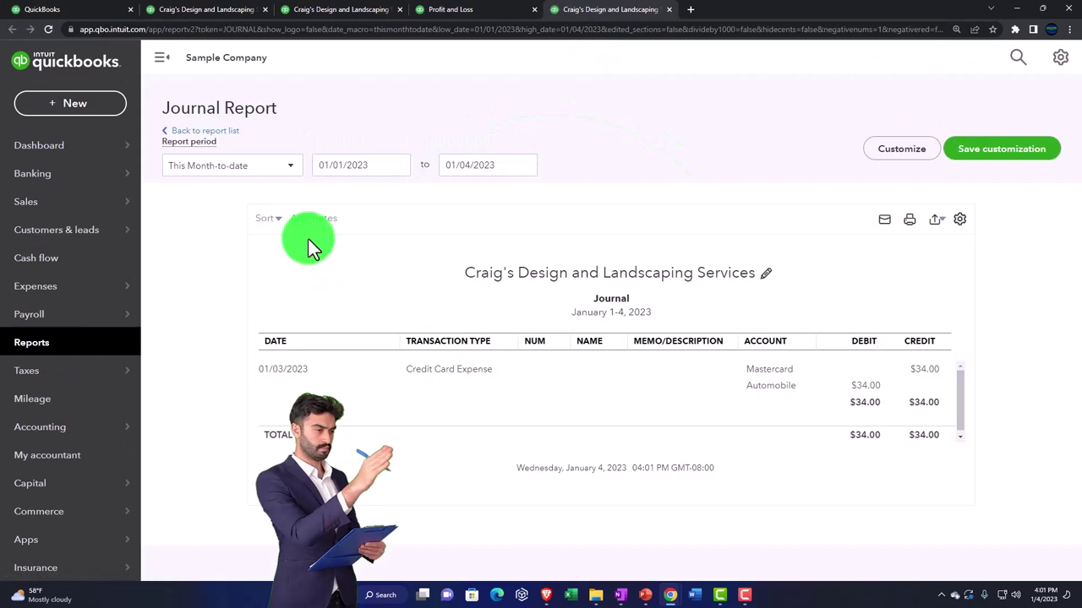
pyautogui.click(165, 63)
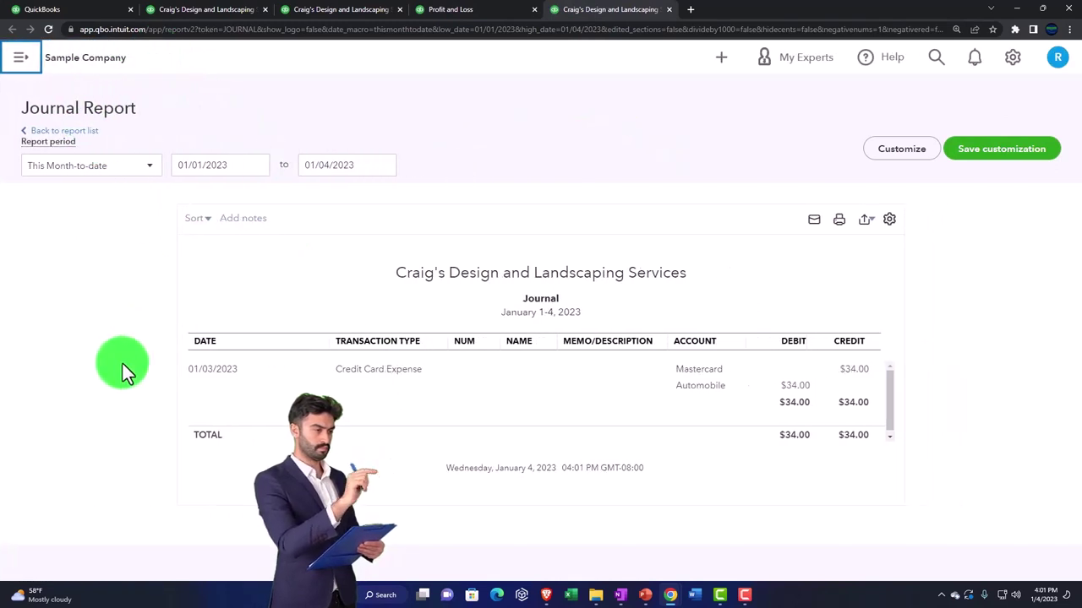
# - Set the Journal report period to run from 12/01/2022 to 12/31/2023
pyautogui.click(246, 170)
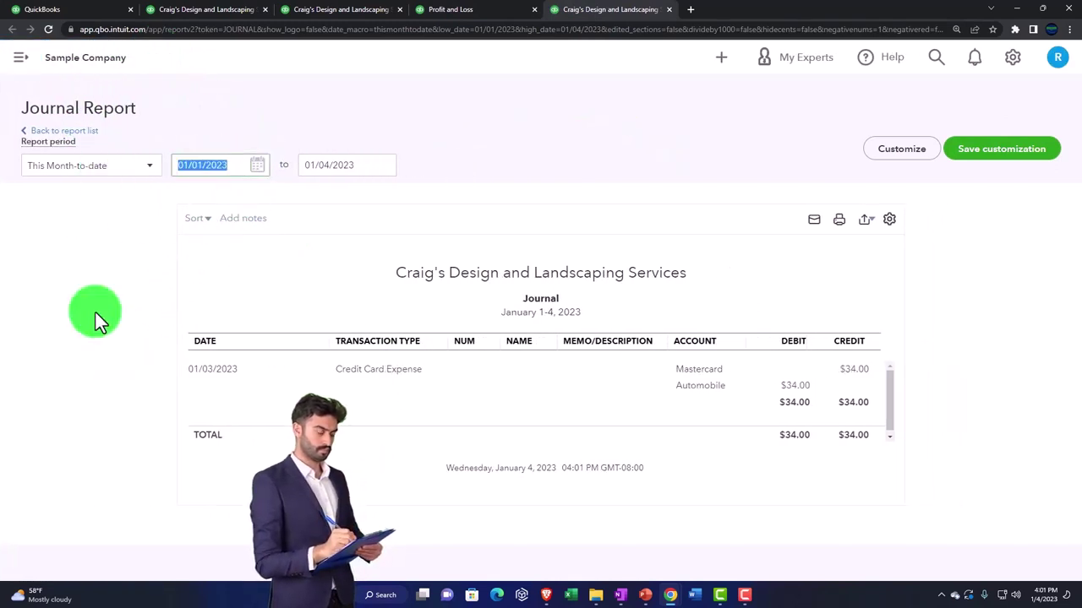
pyautogui.write('12/01/2022')
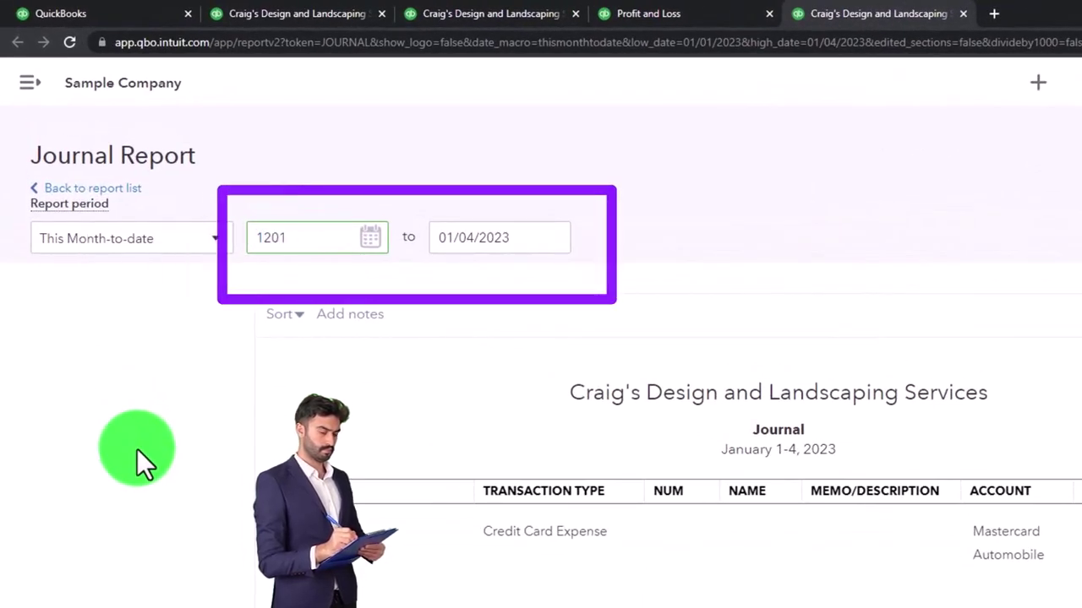
pyautogui.press('Tab')
pyautogui.write('12/31/2023')
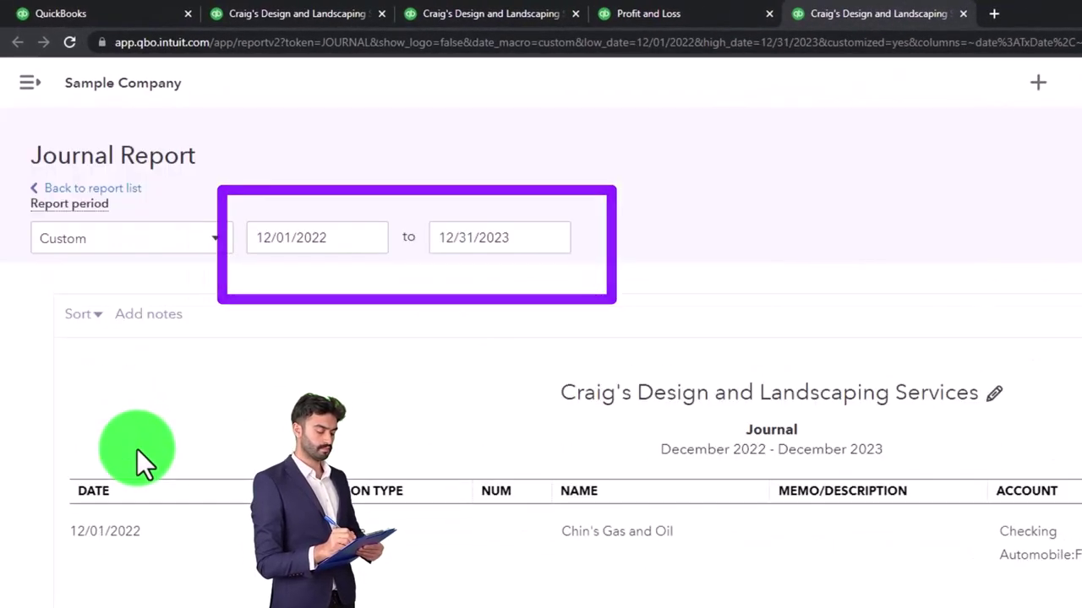
# - Correct the Journal report's end date to 12/31/2022 and refresh the report
pyautogui.click(523, 234)
pyautogui.hotkey('shift', 'Left')
pyautogui.hotkey('shift', 'Left')
pyautogui.hotkey('shift', 'Left')
pyautogui.hotkey('shift', 'Left')
pyautogui.hotkey('shift', 'Left')
pyautogui.hotkey('shift', 'Left')
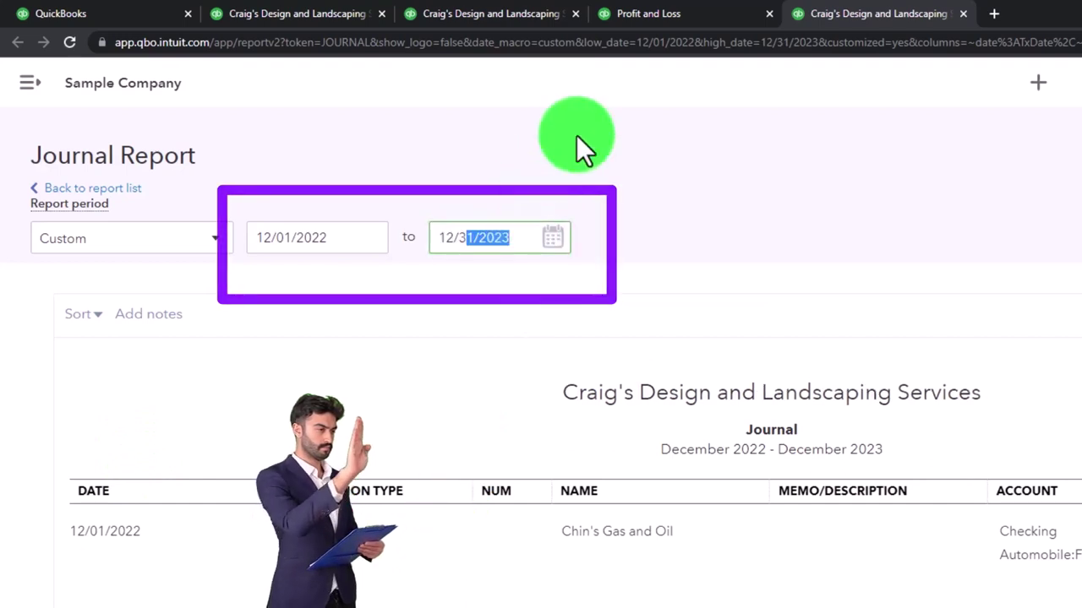
pyautogui.press('BackSpace')
pyautogui.press('BackSpace')
pyautogui.press('BackSpace')
pyautogui.press('BackSpace')
pyautogui.press('BackSpace')
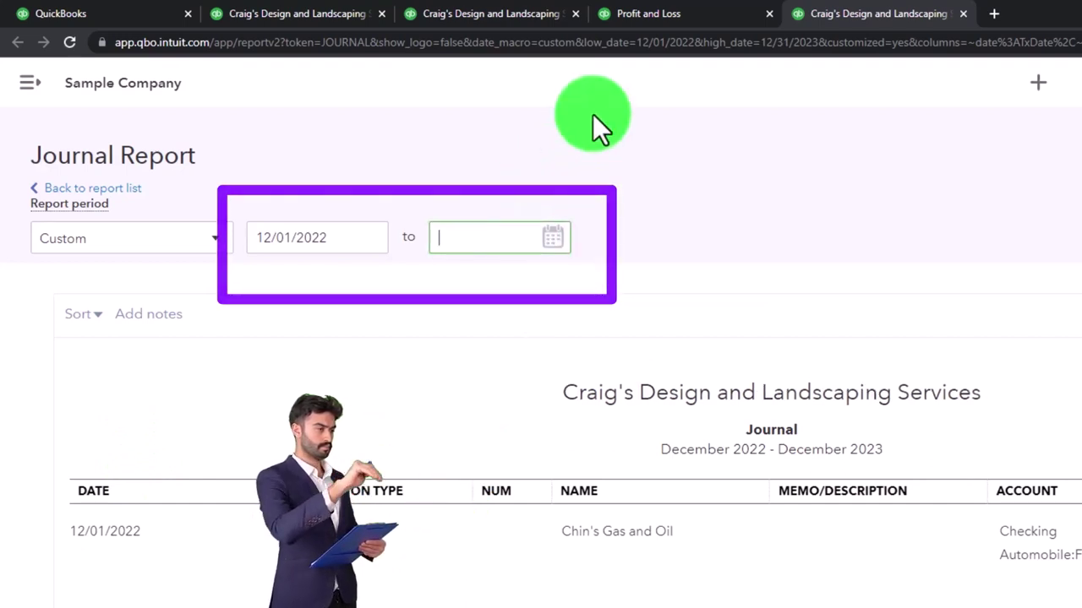
pyautogui.write('12/31/2022')
pyautogui.press('Tab')
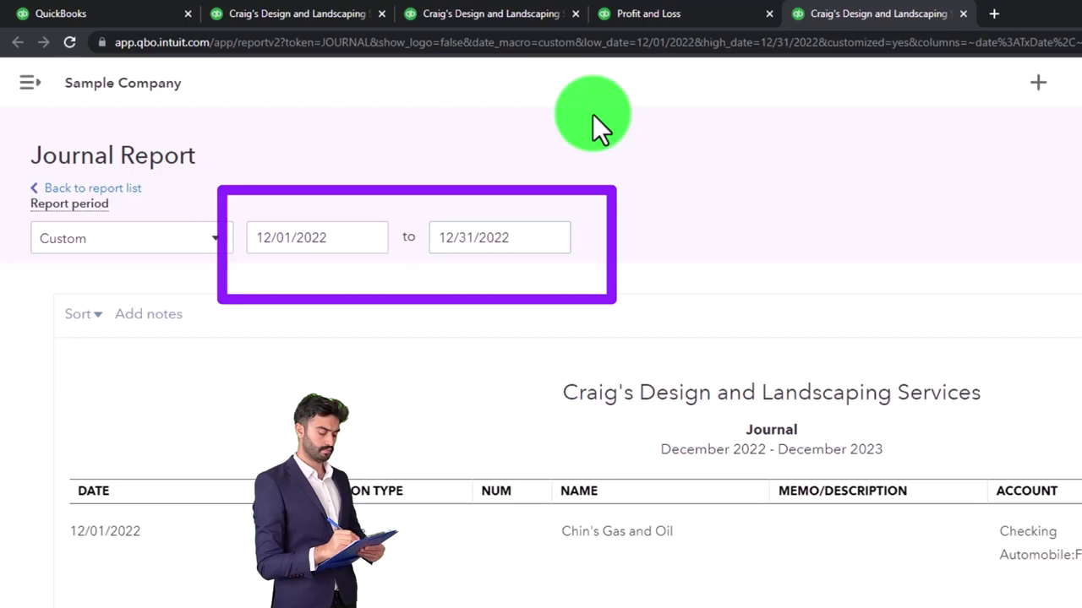
pyautogui.scroll(-2, 651, 203)
pyautogui.scroll(2, 660, 315)
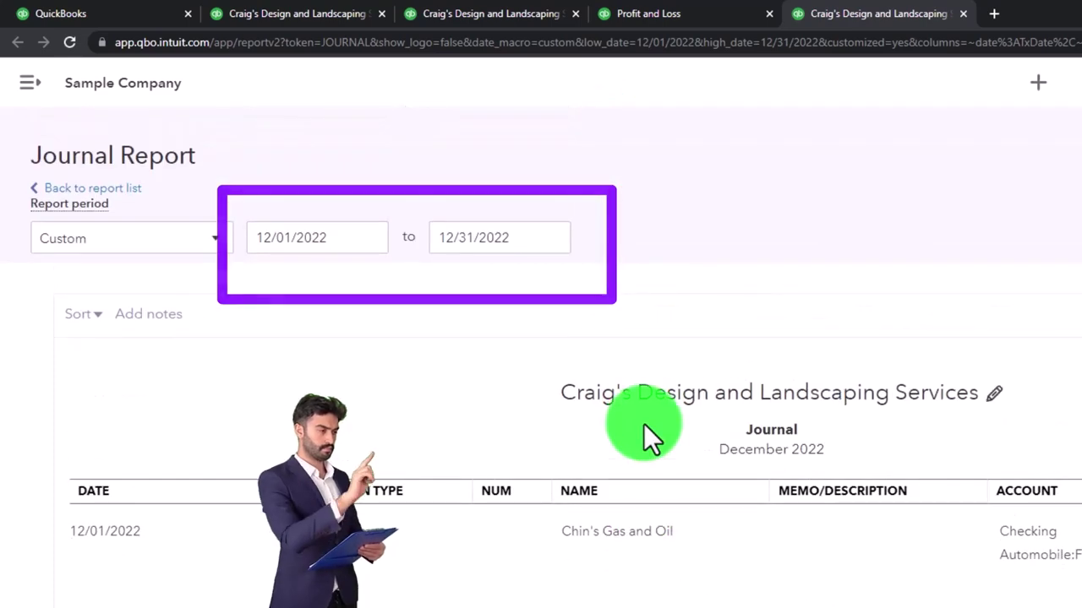
pyautogui.scroll(-3, 637, 419)
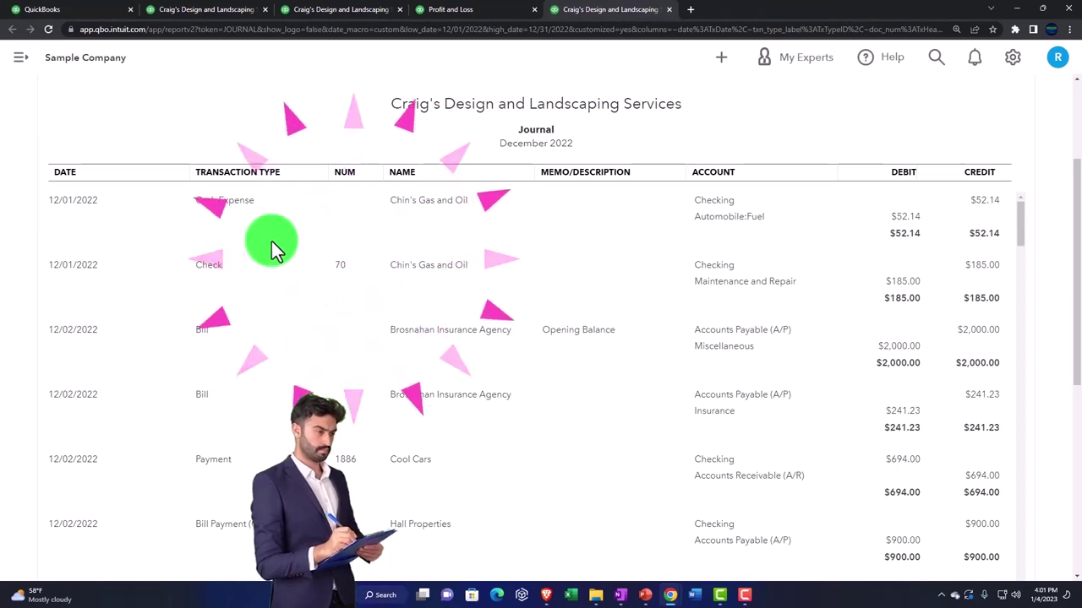
# - Switch to the open Balance Sheet report and set its start date to 12/01/2022
pyautogui.click(229, 15)
pyautogui.scroll(3, 233, 278)
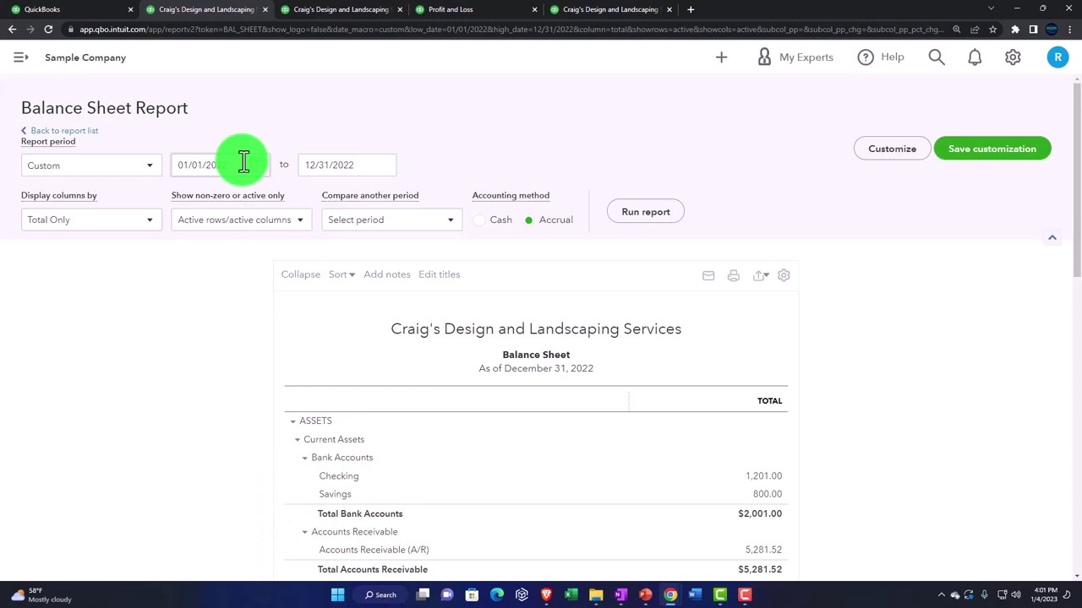
pyautogui.moveTo(244, 162); pyautogui.dragTo(165, 158)
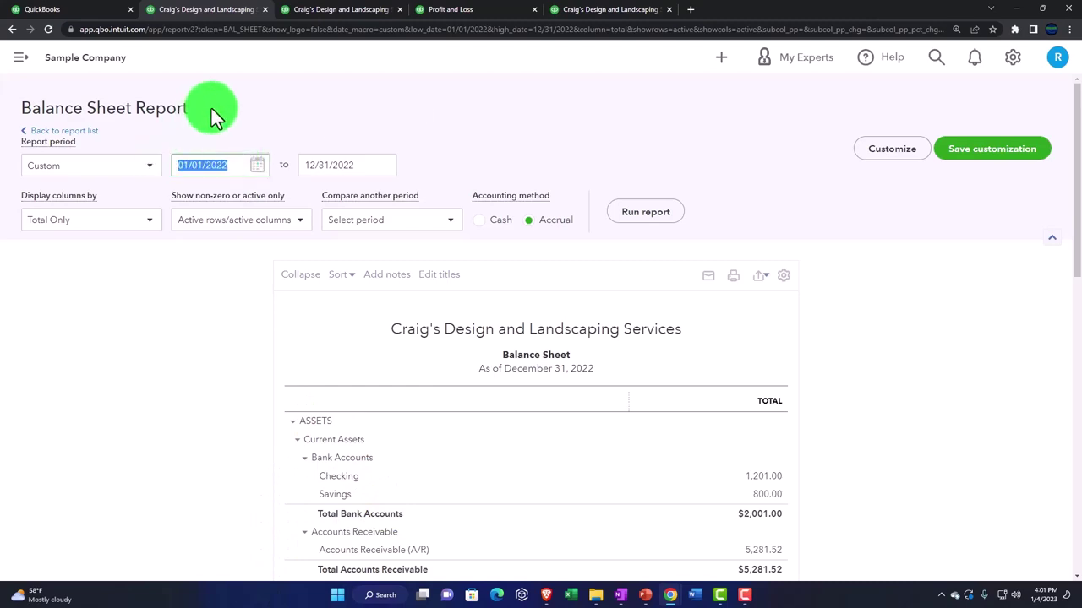
pyautogui.write('120122')
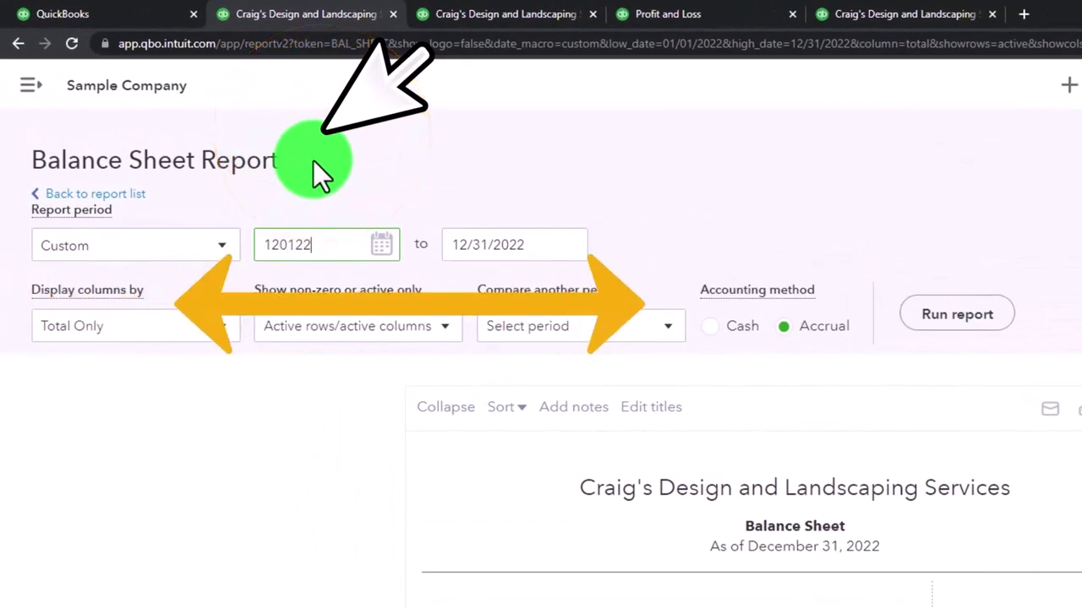
pyautogui.press('Tab')
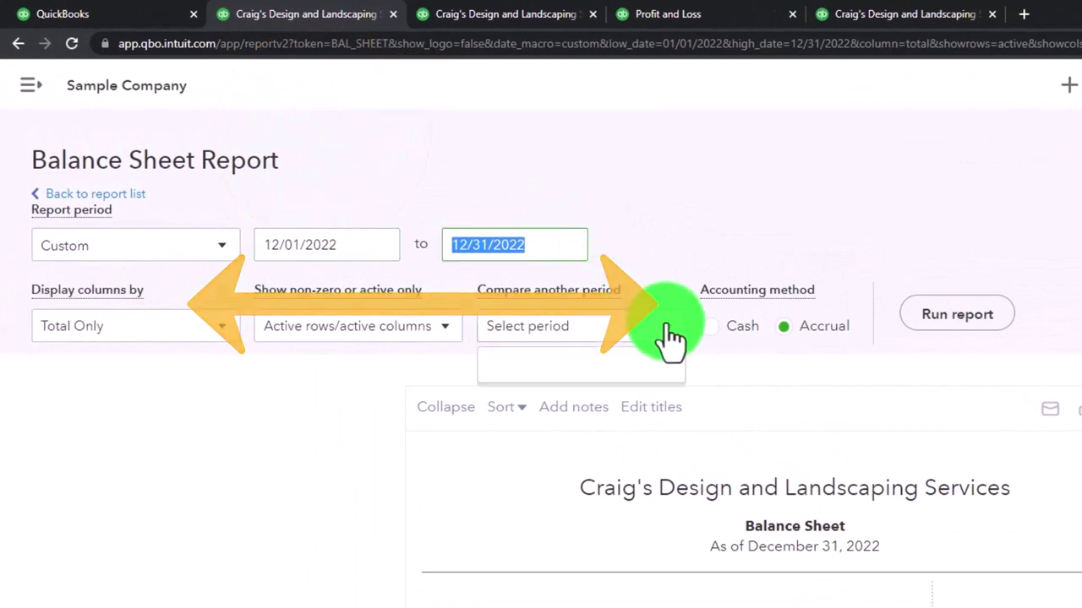
# - Add a previous period comparison with $ change to the Balance Sheet and run the report
pyautogui.click(498, 380)
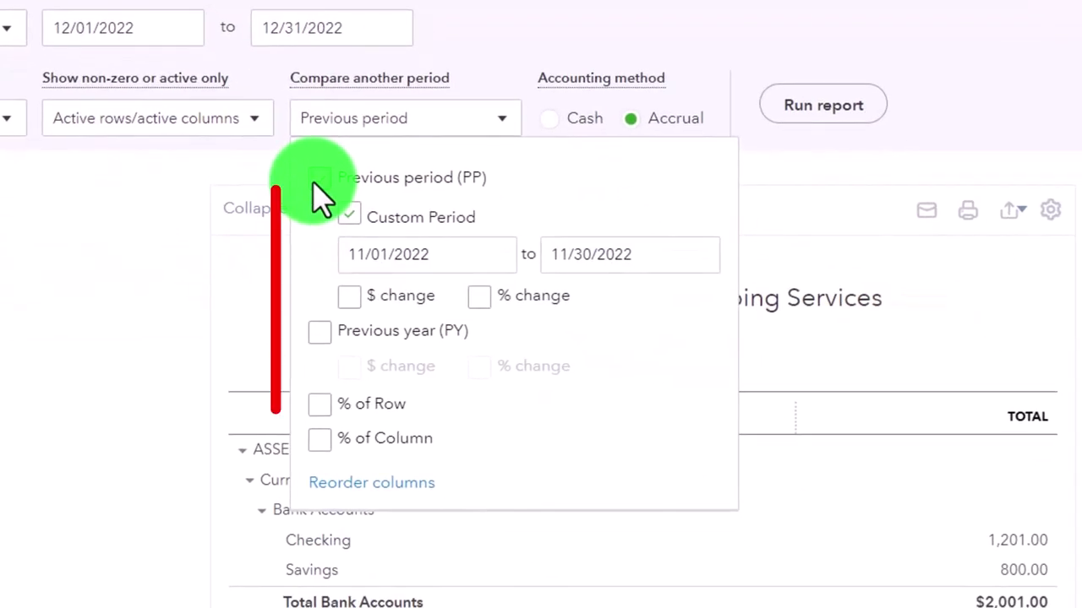
pyautogui.click(350, 296)
pyautogui.click(794, 118)
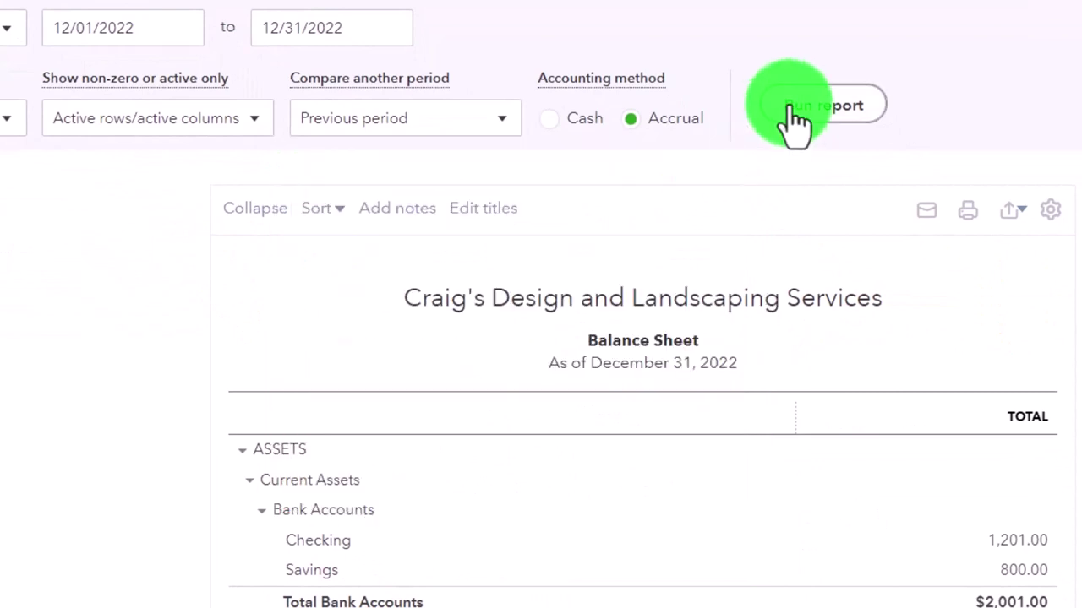
# - Enlarge the Balance Sheet and examine the period-to-period changes in the asset accounts
pyautogui.hotkey('ctrl', '+')
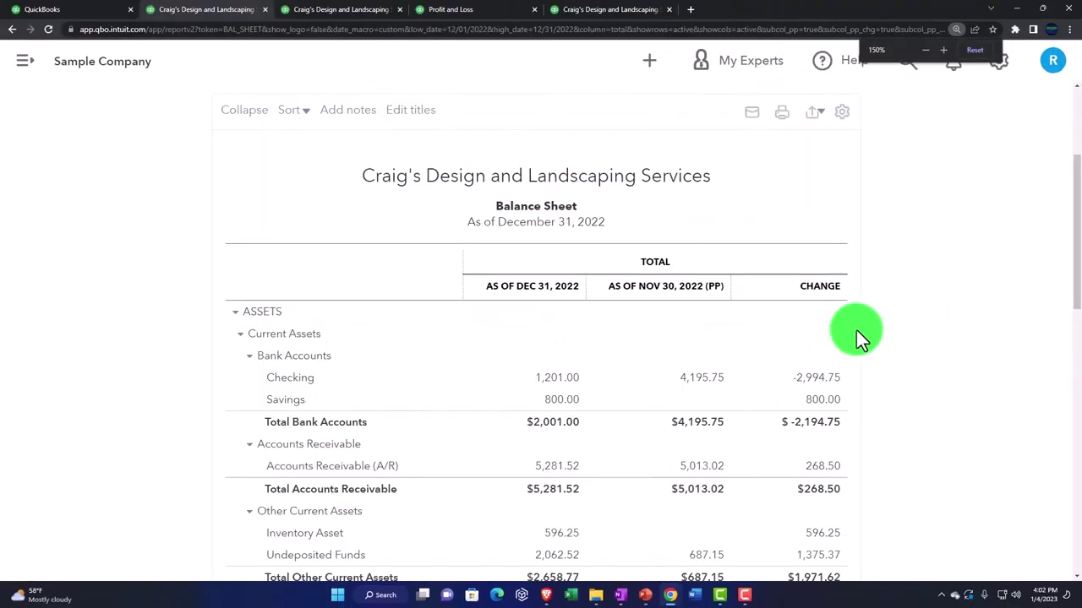
pyautogui.hotkey('ctrl', '+')
pyautogui.scroll(-1, 856, 329)
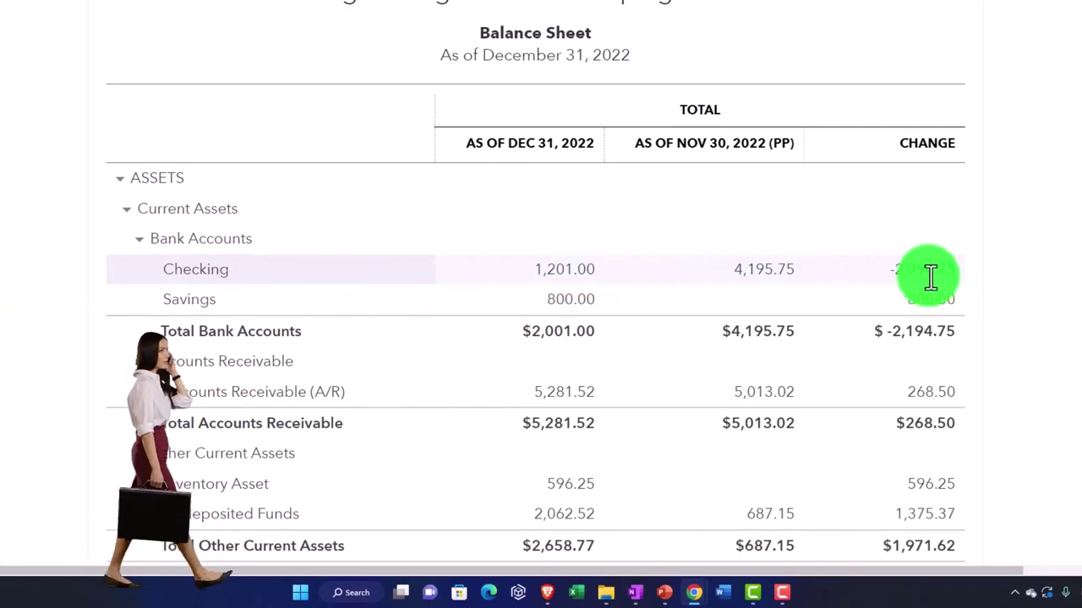
pyautogui.scroll(-1, 930, 277)
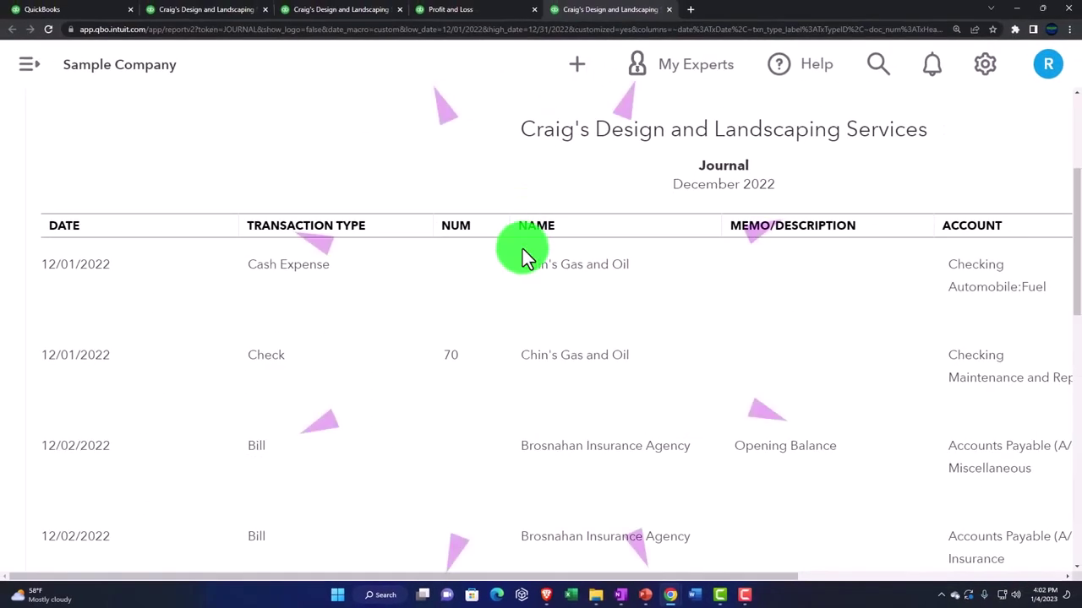
# - Reduce the enlarged page on the Journal report, and return to the Balance Sheet to view its account balances
pyautogui.hotkey('ctrl', '-')
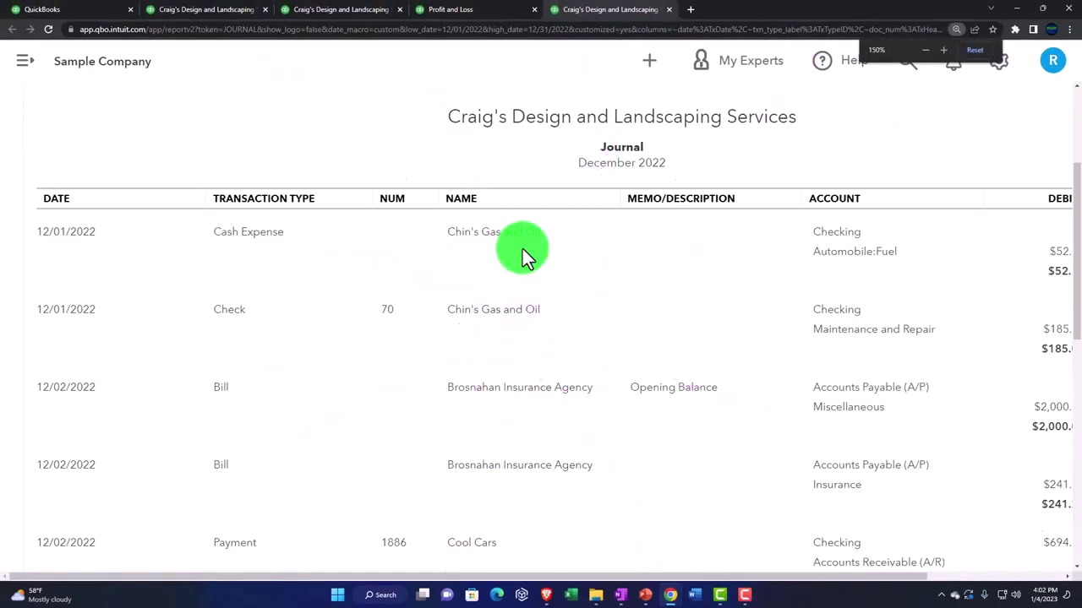
pyautogui.hotkey('ctrl', '-')
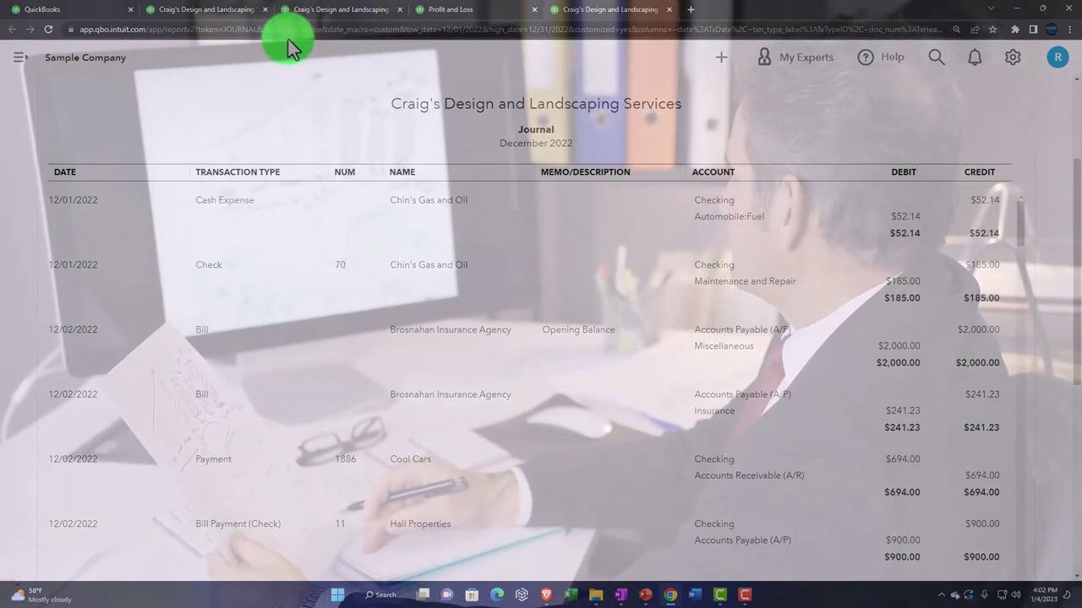
pyautogui.click(333, 10)
pyautogui.click(203, 11)
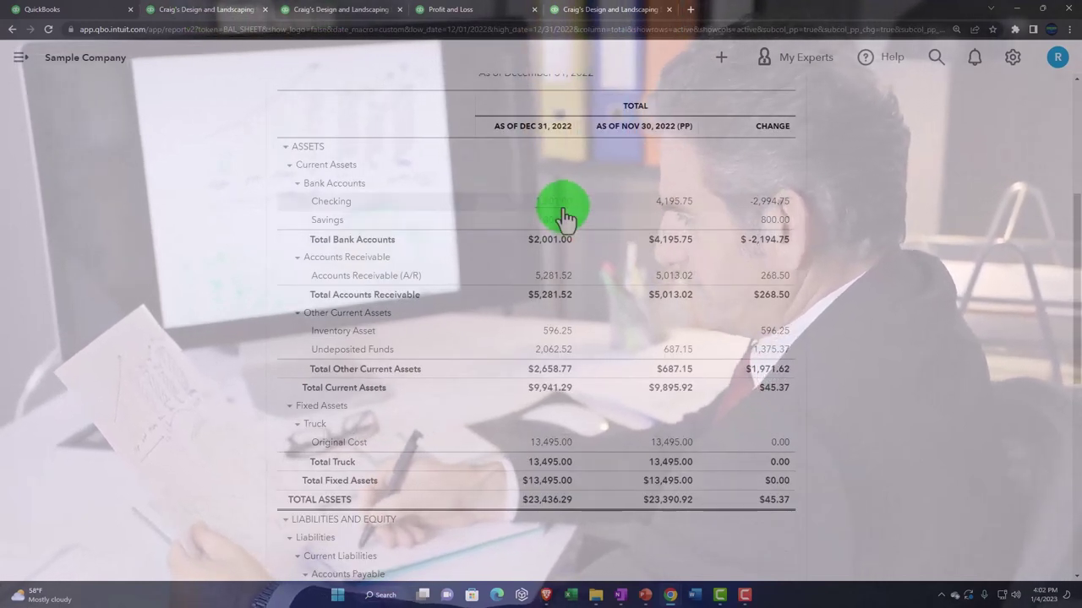
# - Review the December 2022 Journal entries, examining the transaction types, accounts, debits and credits, and return to the first entry
pyautogui.click(575, 13)
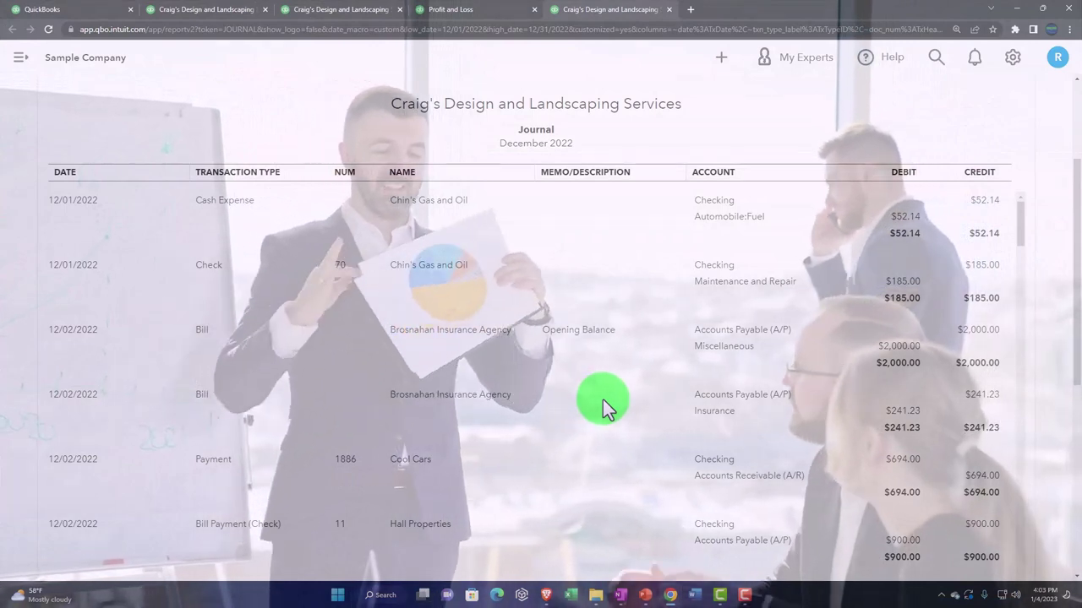
pyautogui.scroll(-5, 603, 398)
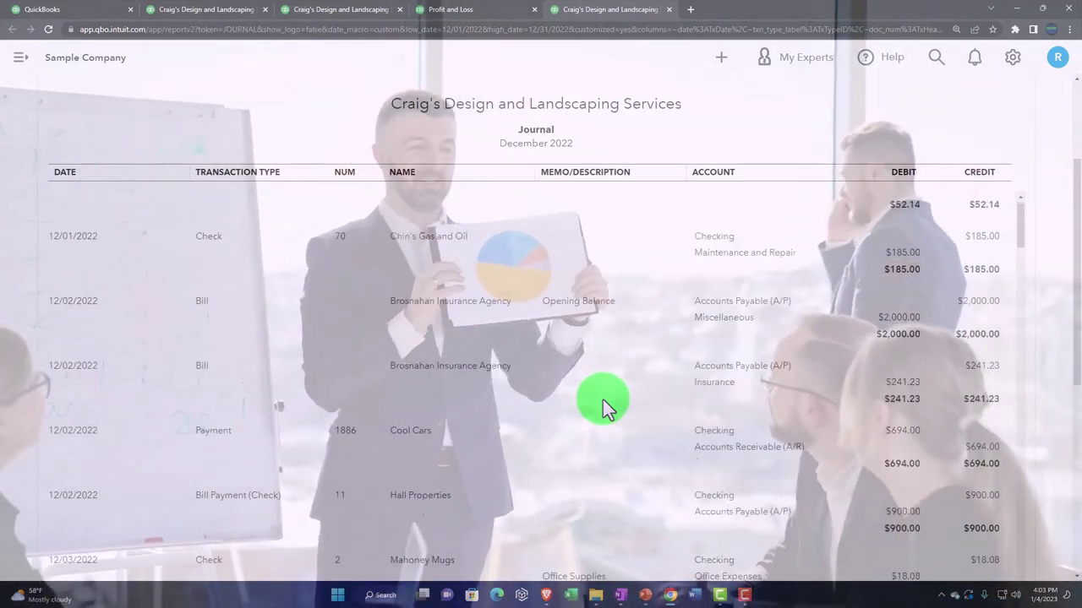
pyautogui.scroll(-10, 604, 400)
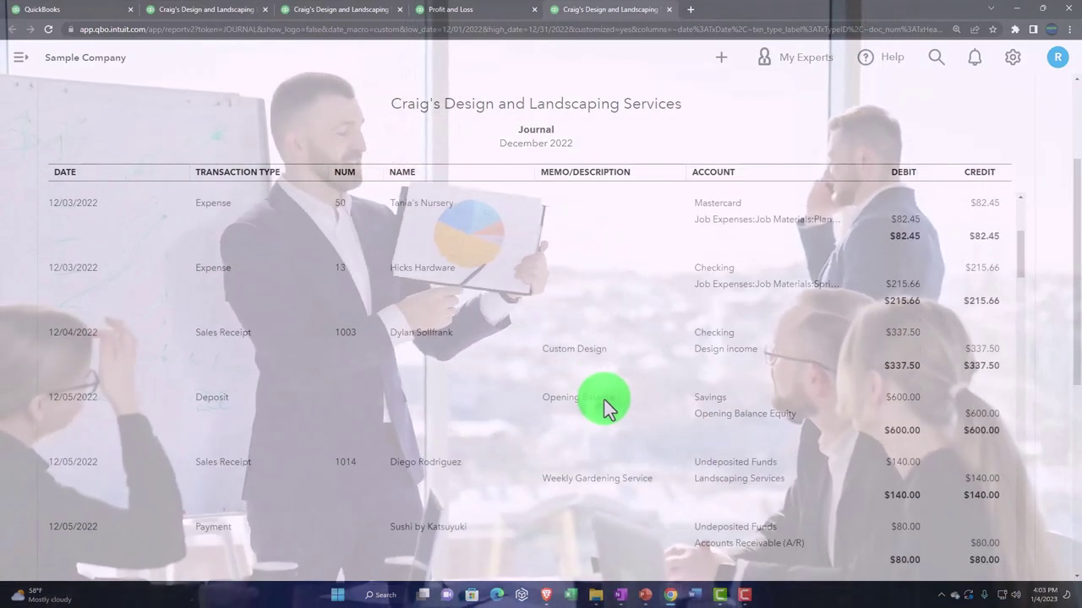
pyautogui.scroll(-3, 604, 400)
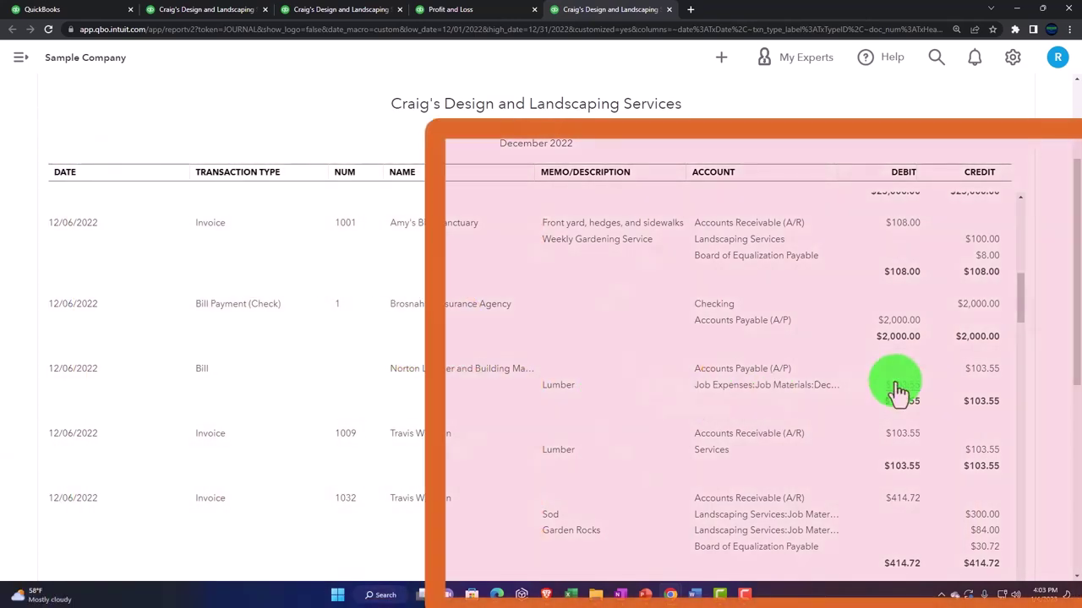
pyautogui.scroll(-6, 892, 412)
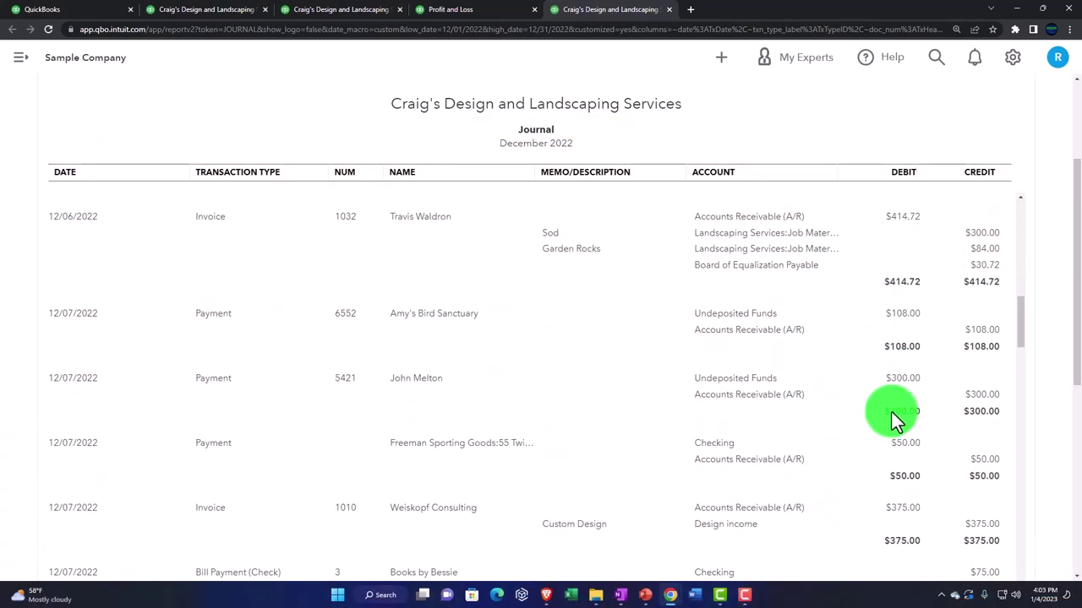
pyautogui.scroll(-1, 892, 412)
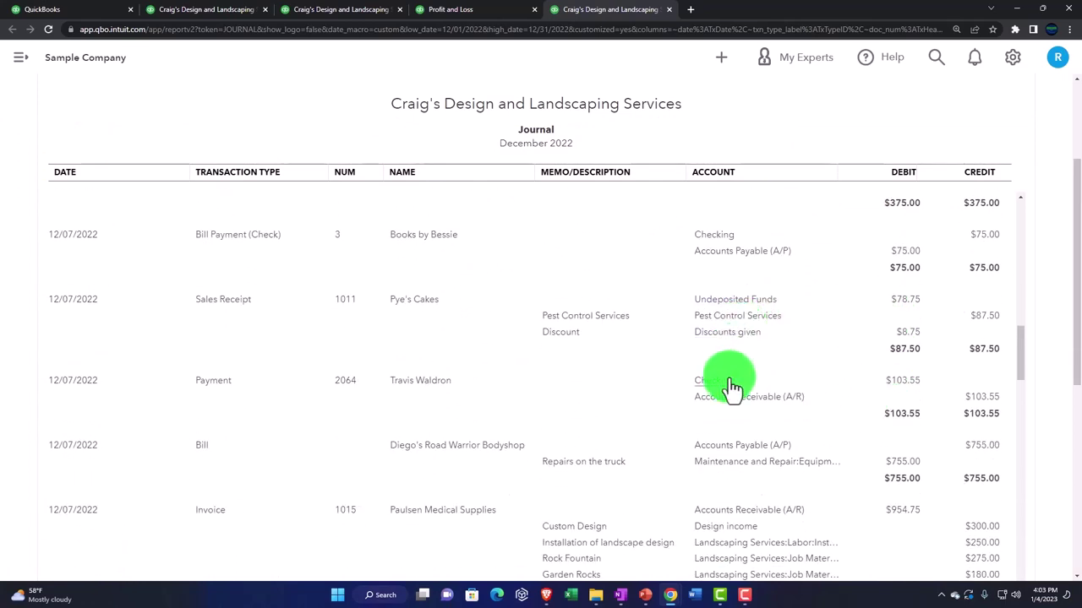
pyautogui.scroll(-3, 727, 414)
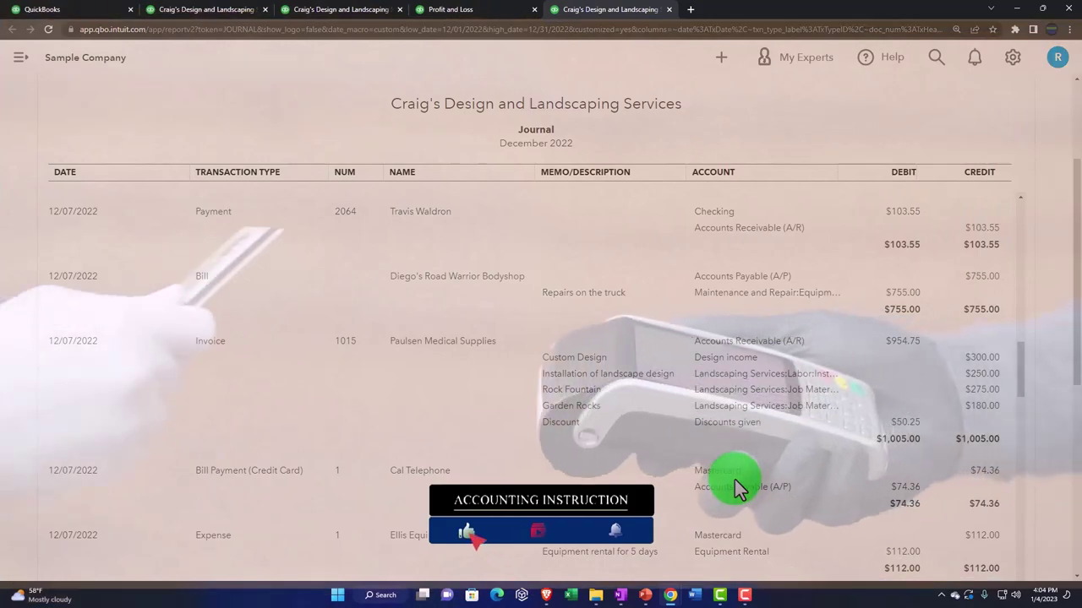
pyautogui.scroll(5, 734, 479)
pyautogui.scroll(15, 734, 479)
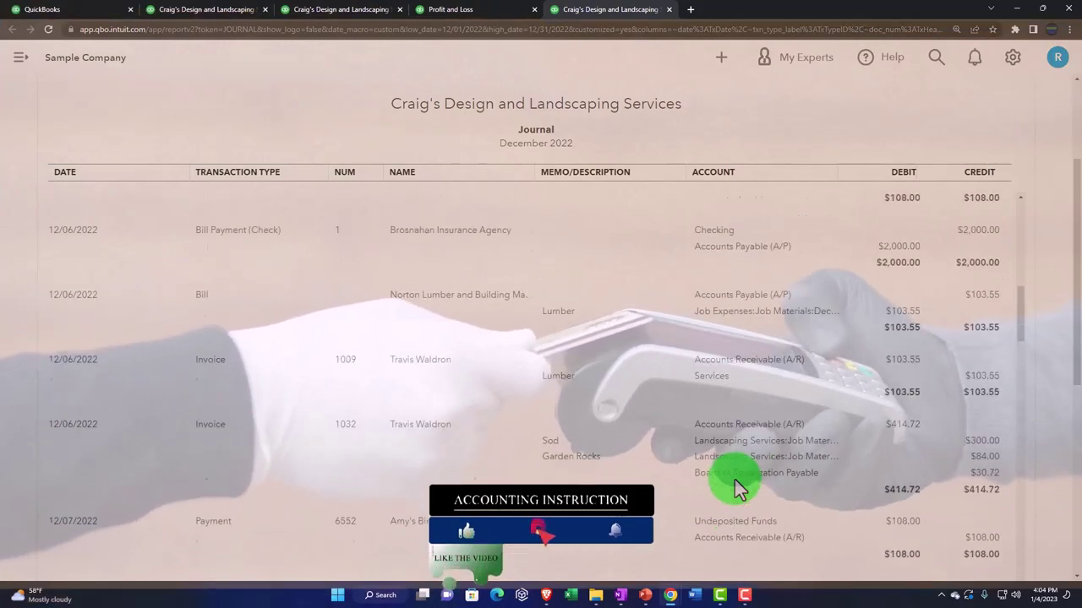
pyautogui.scroll(3, 735, 479)
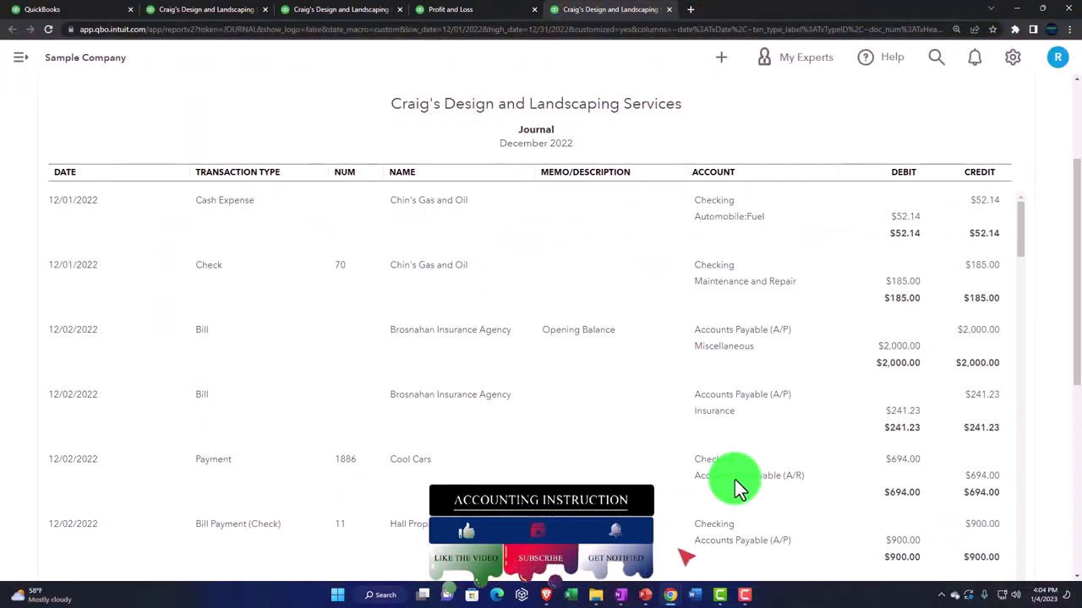